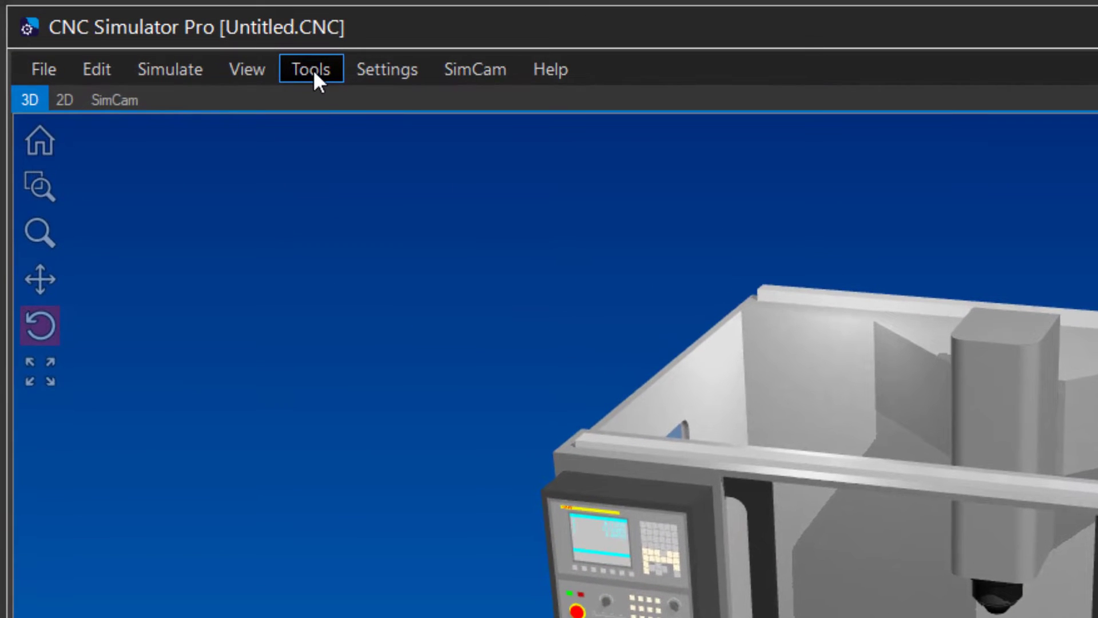
- Open the Tools menu that lists the Gear Maker generator
{"action": "left_click", "coordinate": [314, 70]}
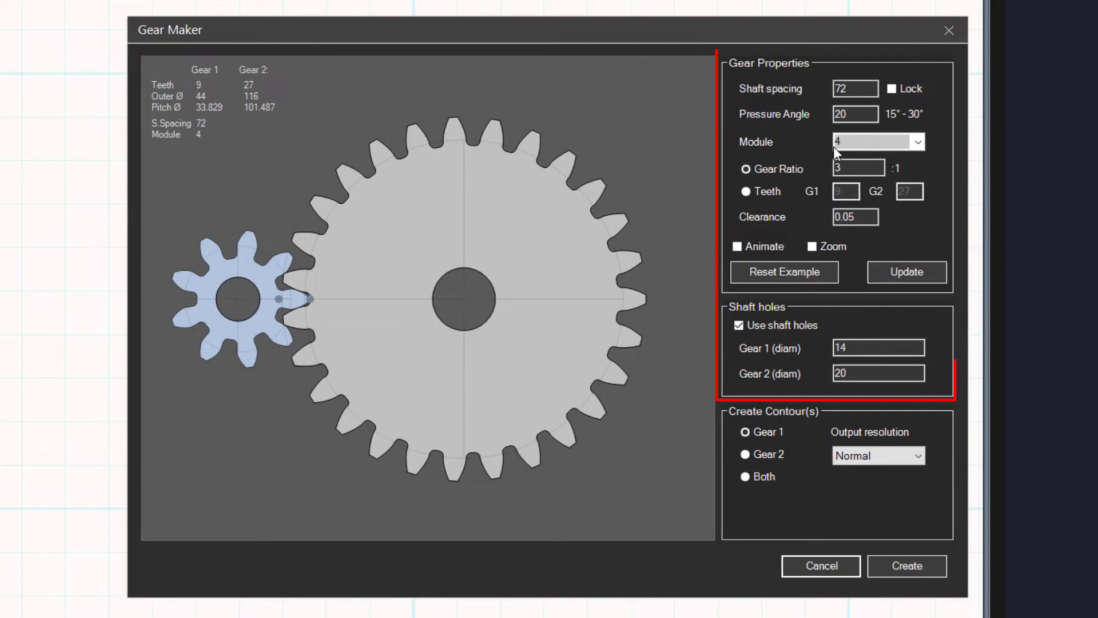
- Keep module 4, set gear ratio 2 for a 12/24-tooth pair, and enable Animate and Zoom
{"action": "left_click", "coordinate": [870, 145]}
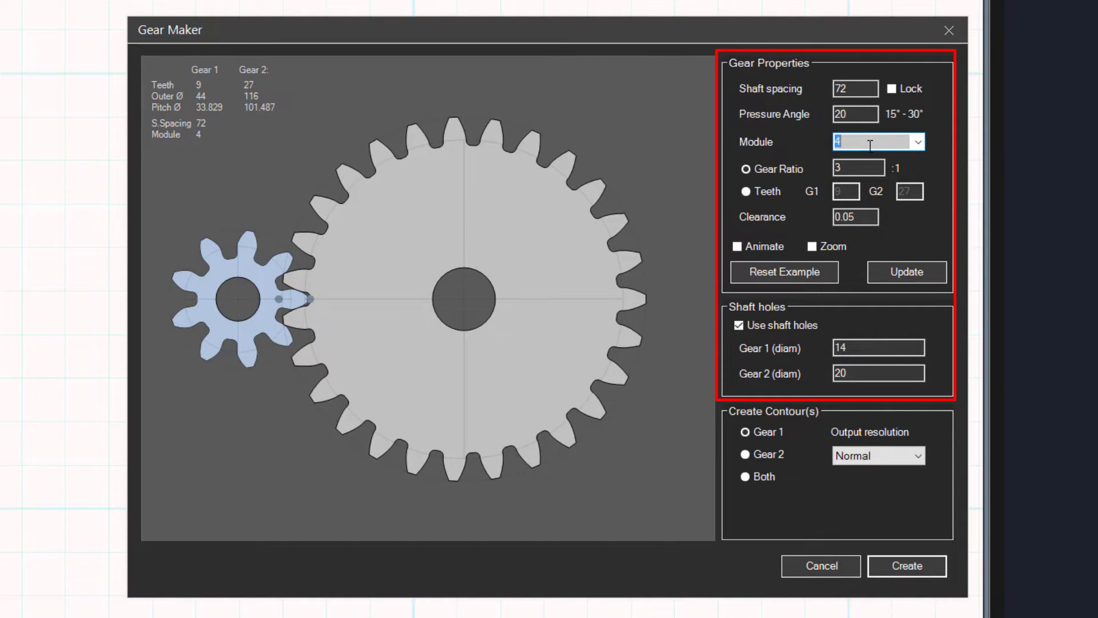
{"action": "left_click", "coordinate": [915, 145]}
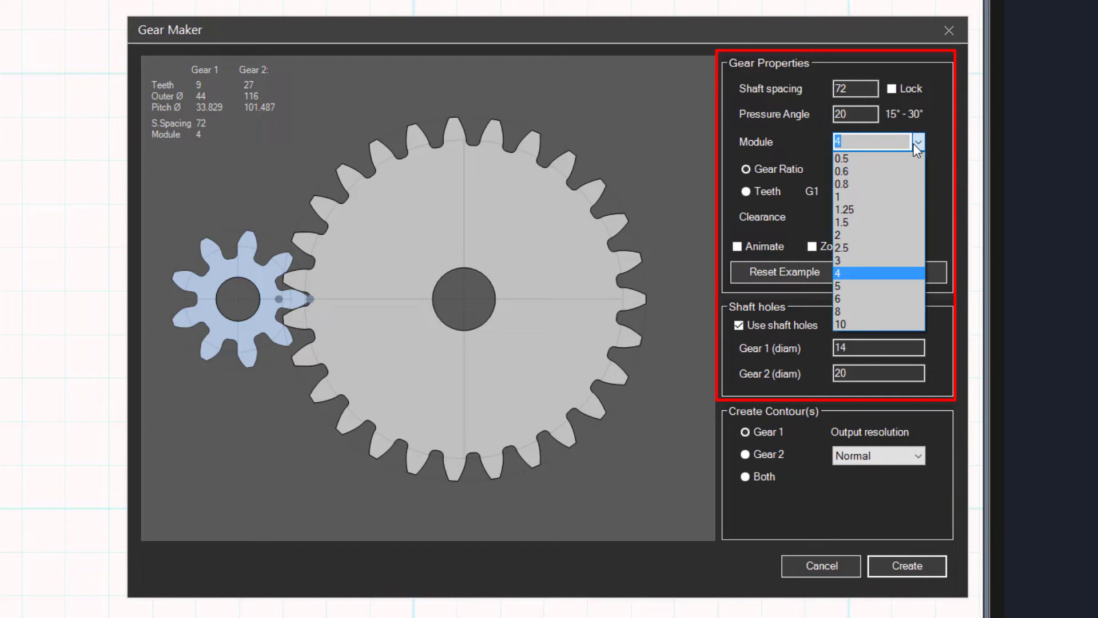
{"action": "left_click", "coordinate": [917, 144]}
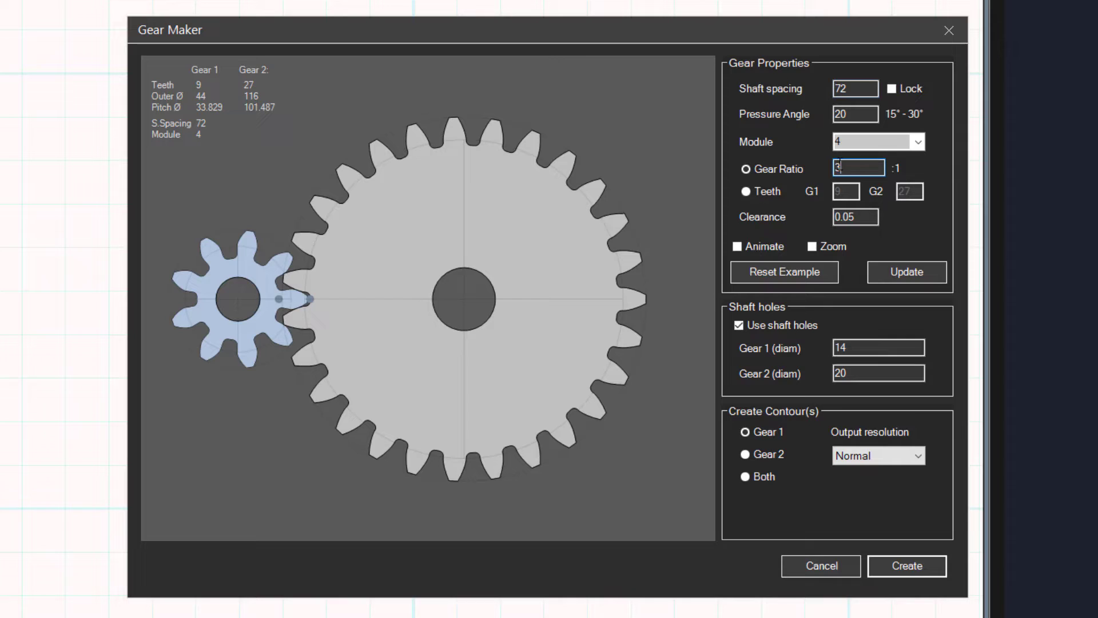
{"action": "type", "text": "2"}
{"action": "left_click", "coordinate": [907, 271]}
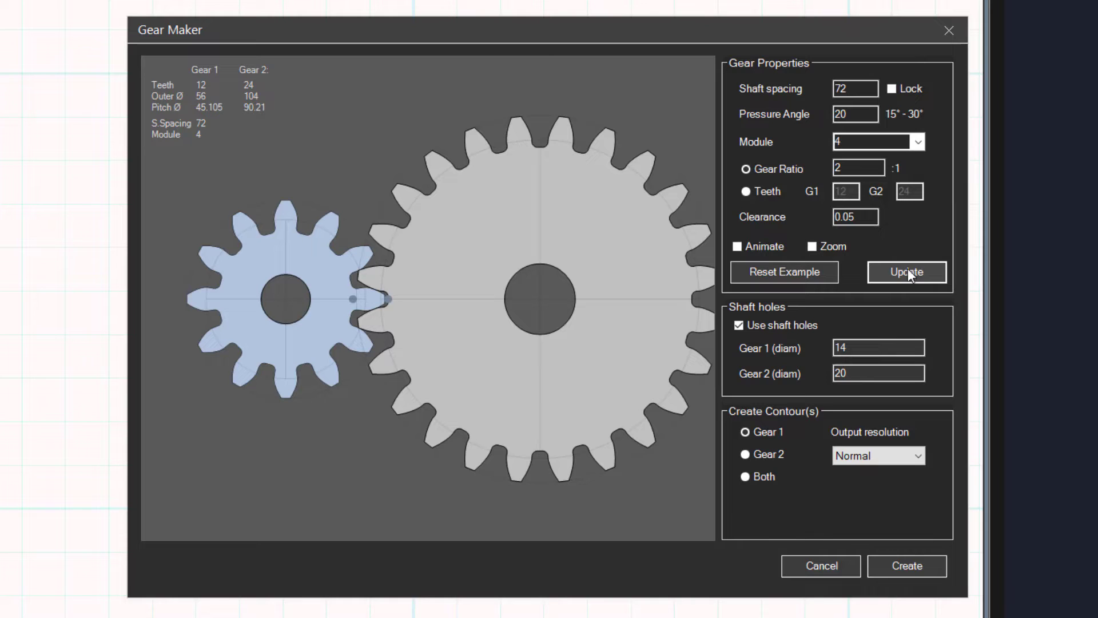
{"action": "left_click", "coordinate": [738, 246]}
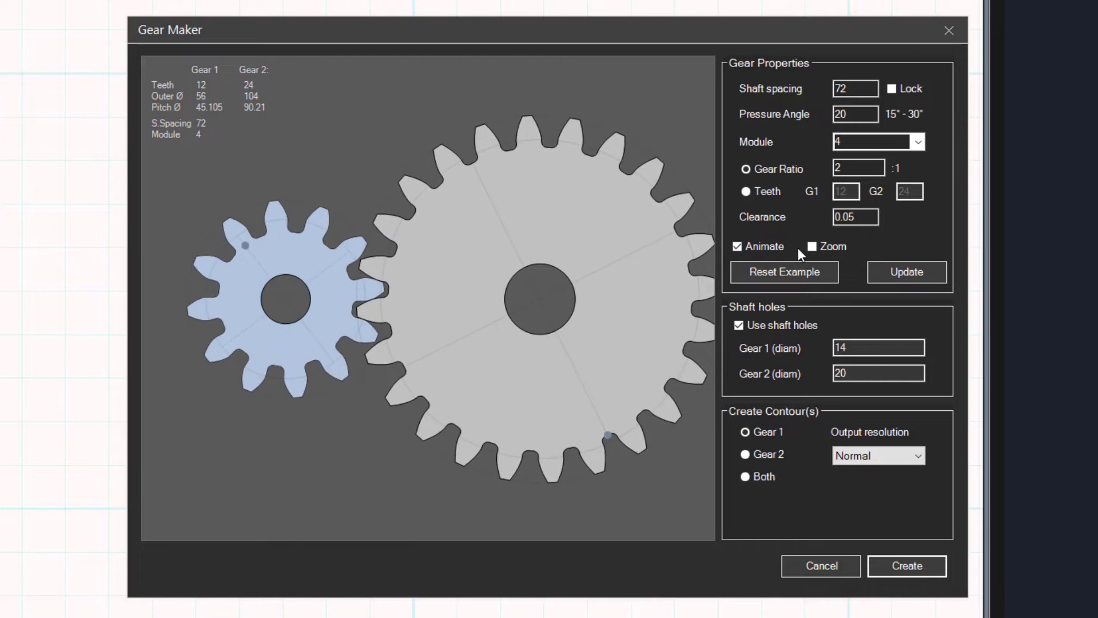
{"action": "left_click", "coordinate": [812, 247]}
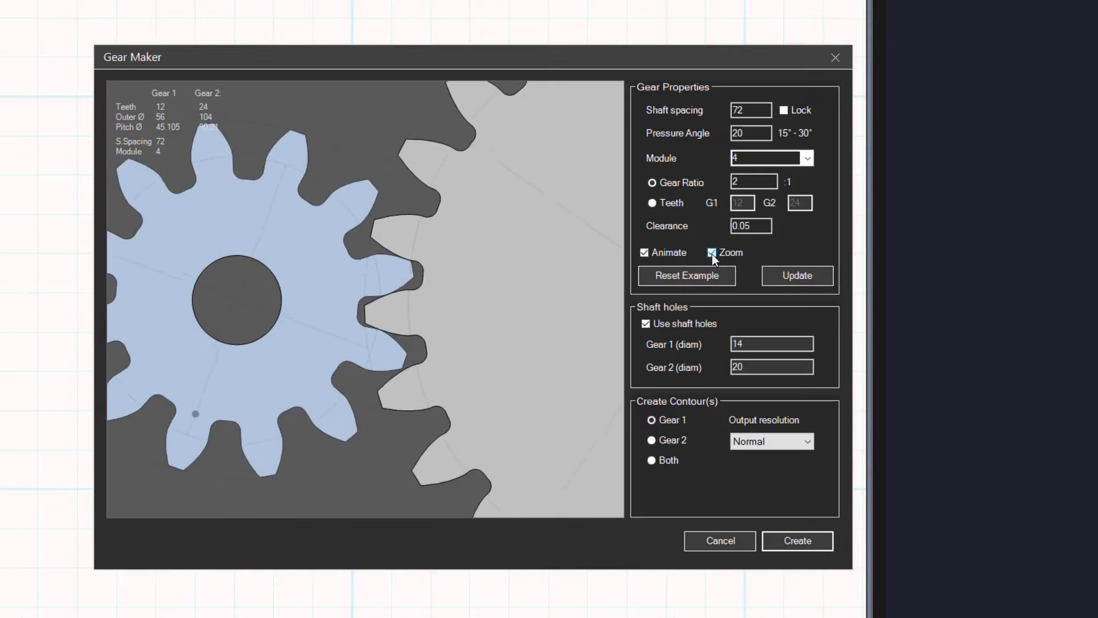
- Turn Zoom off and choose only Gear 1 as the contour, at Normal output resolution
{"action": "left_click", "coordinate": [712, 253]}
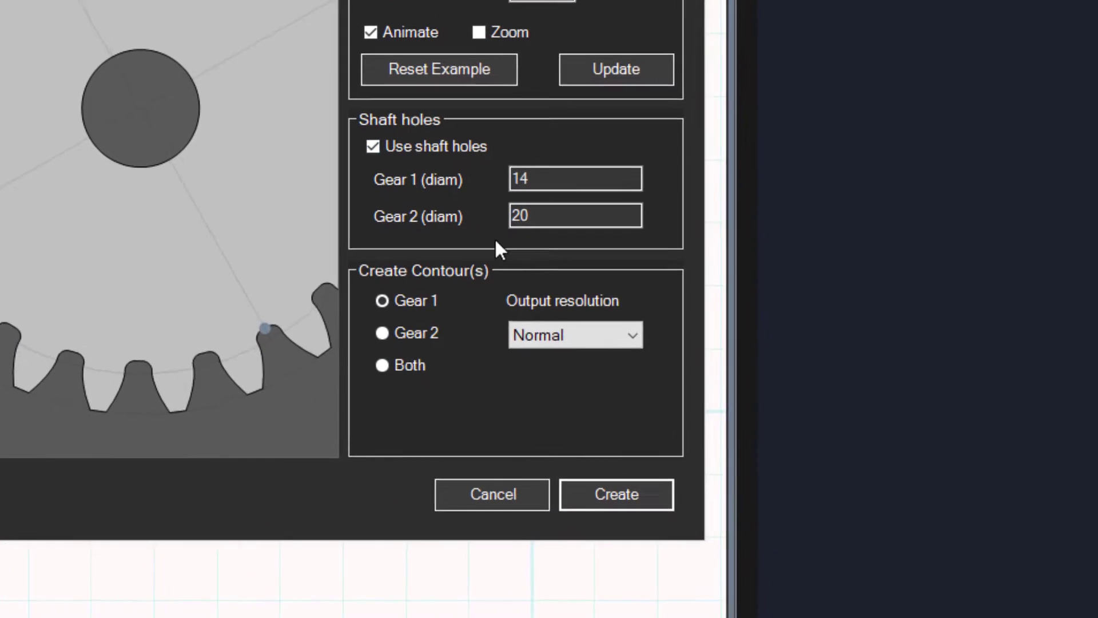
{"action": "left_click", "coordinate": [384, 333]}
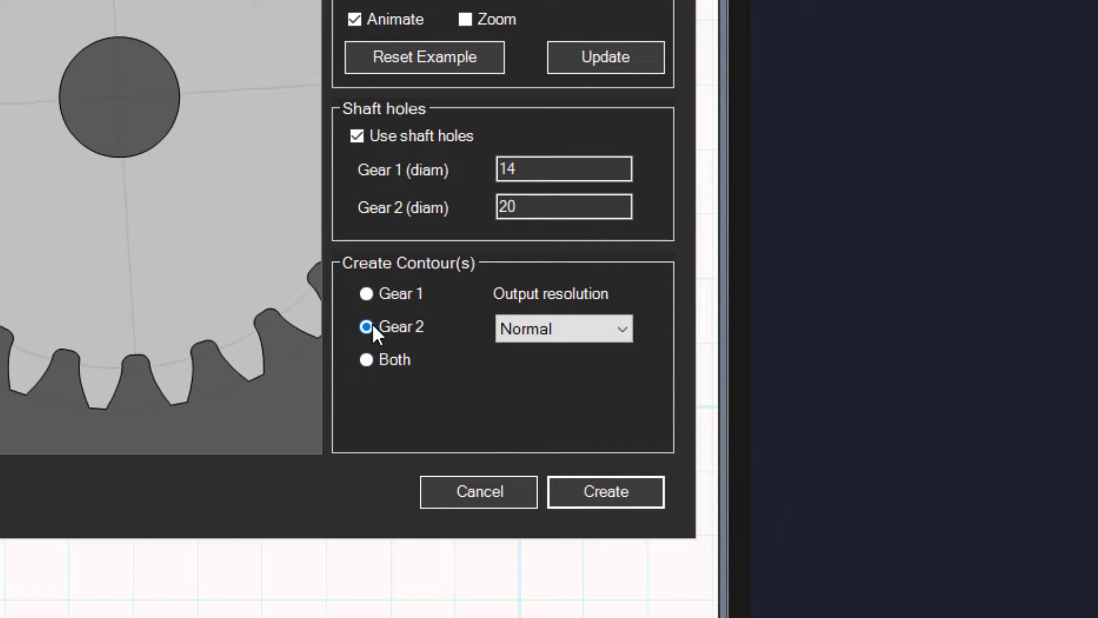
{"action": "left_click", "coordinate": [365, 361]}
{"action": "left_click", "coordinate": [366, 295]}
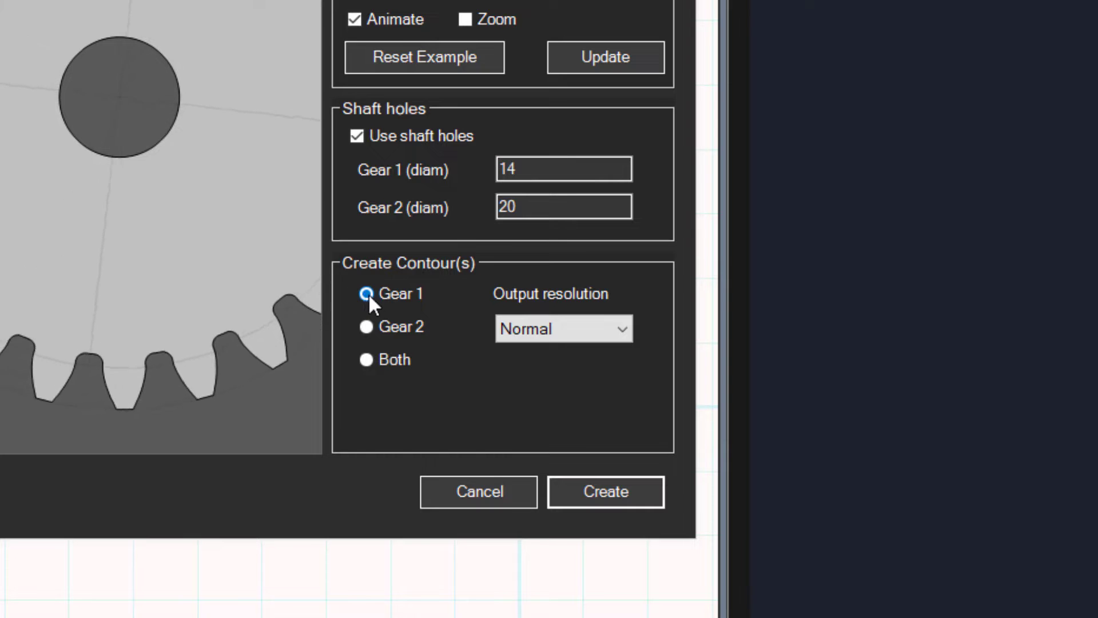
{"action": "left_click", "coordinate": [538, 329]}
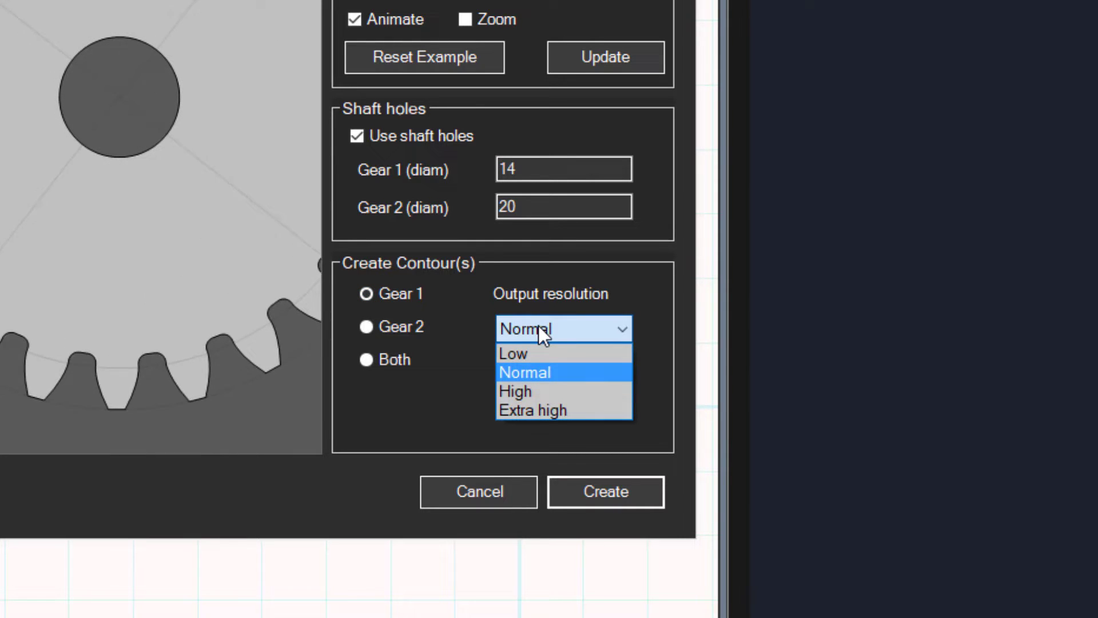
{"action": "left_click", "coordinate": [541, 330]}
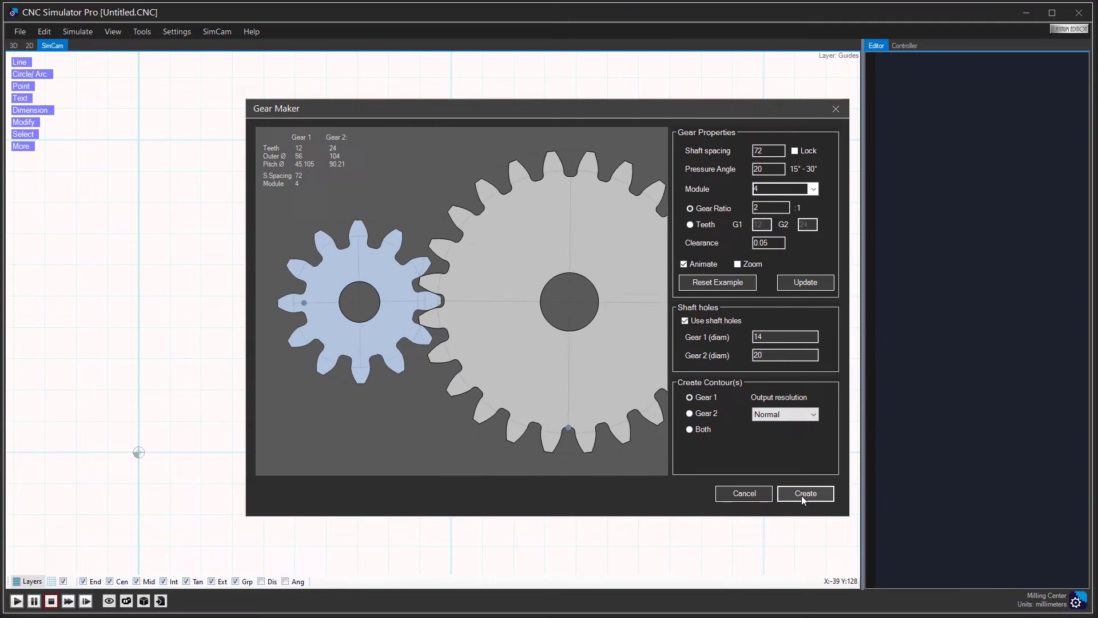
- Create the Gear 1 contour and add the 100×100×30 Tutorial workpiece via More > Workpiece
{"action": "left_click", "coordinate": [801, 496]}
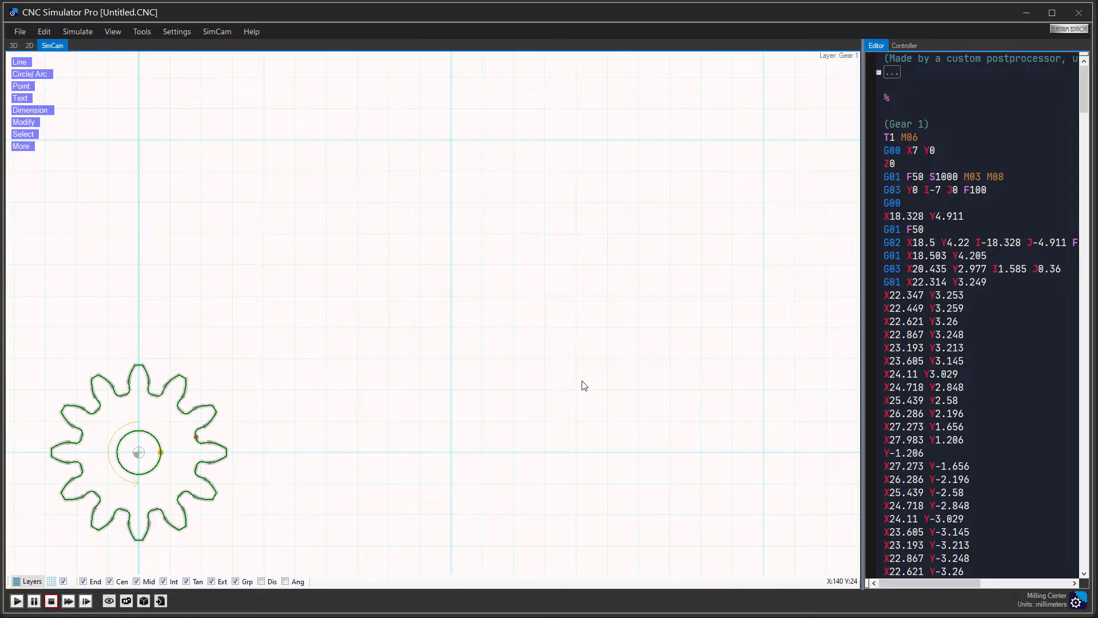
{"action": "scroll", "coordinate": [570, 388], "scroll_direction": "down", "scroll_amount": 1}
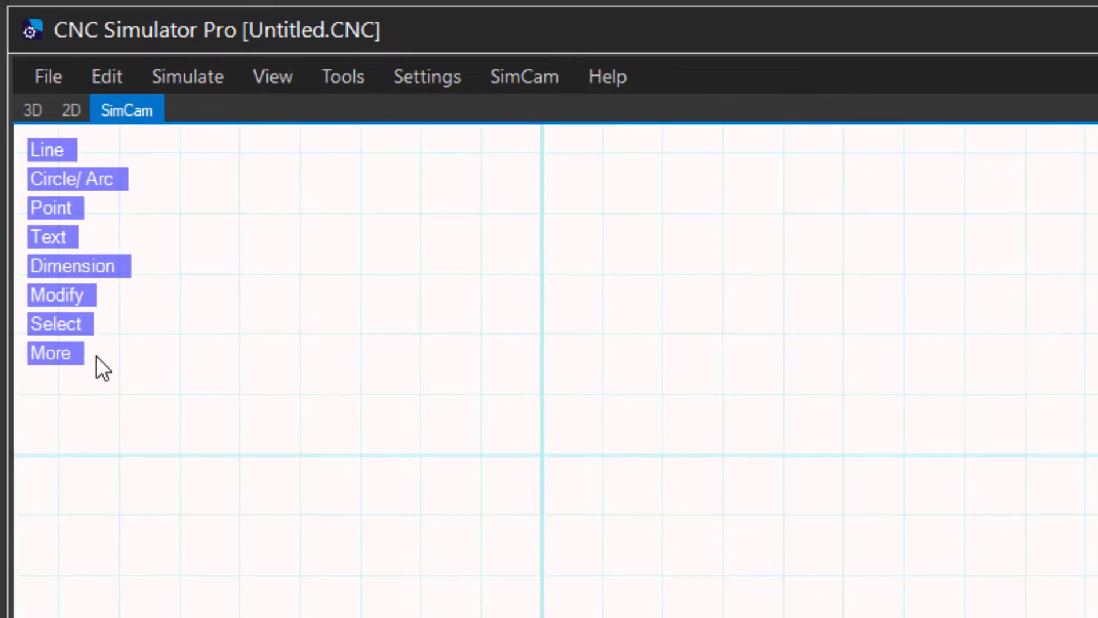
{"action": "left_click", "coordinate": [27, 147]}
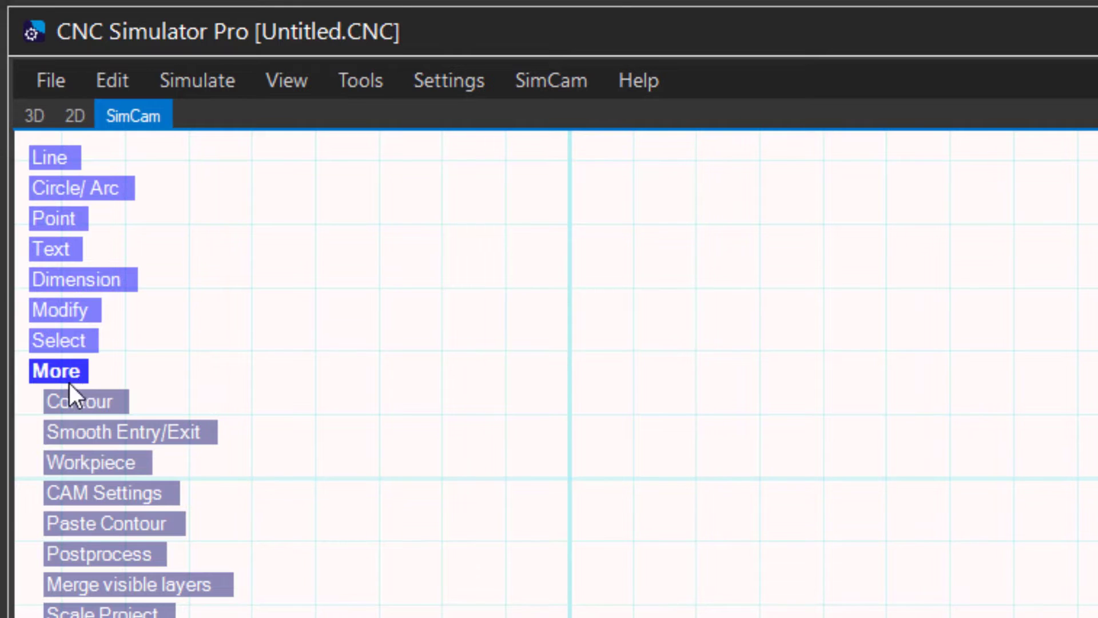
{"action": "left_click", "coordinate": [85, 465]}
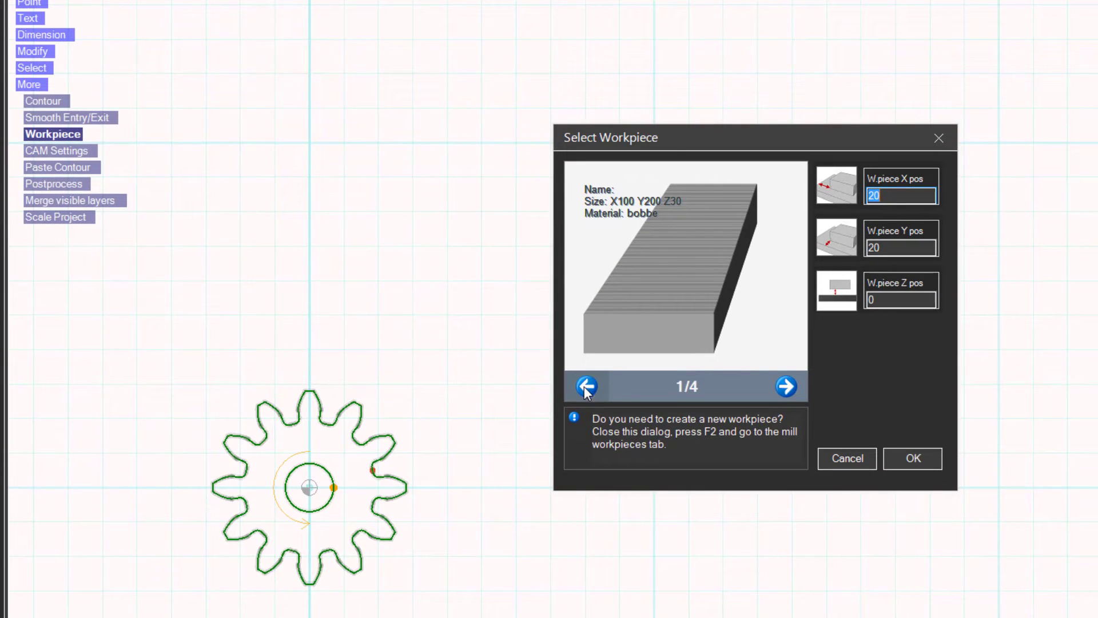
{"action": "left_click", "coordinate": [587, 386]}
{"action": "left_click", "coordinate": [911, 461]}
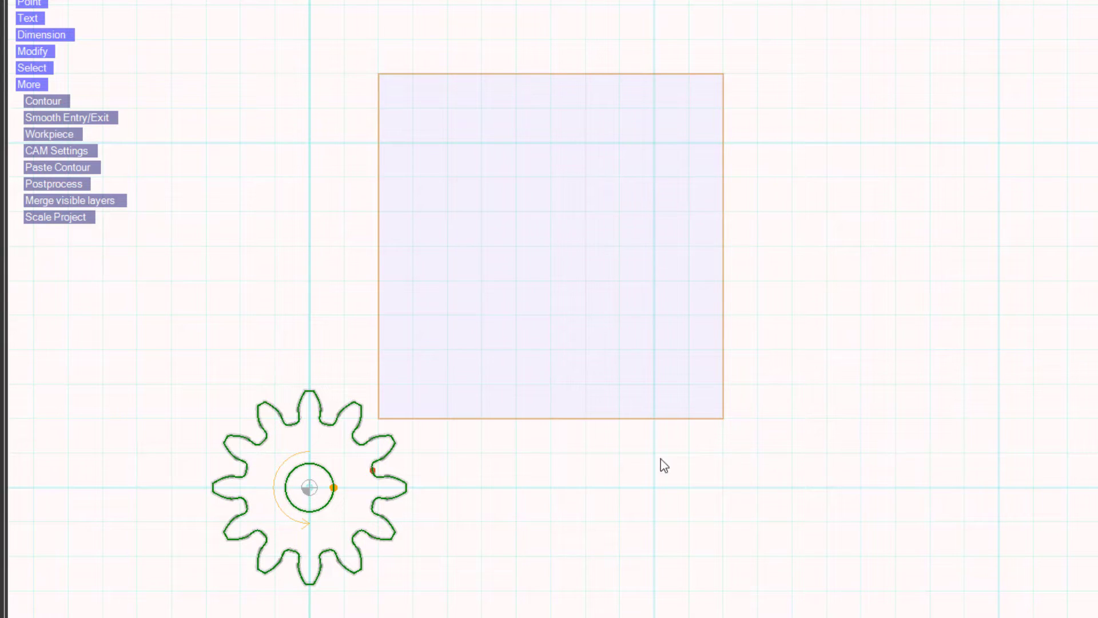
- Drag the gear contour into the Tutorial workpiece rectangle and zoom in on it
{"action": "mouse_move", "coordinate": [265, 445]}
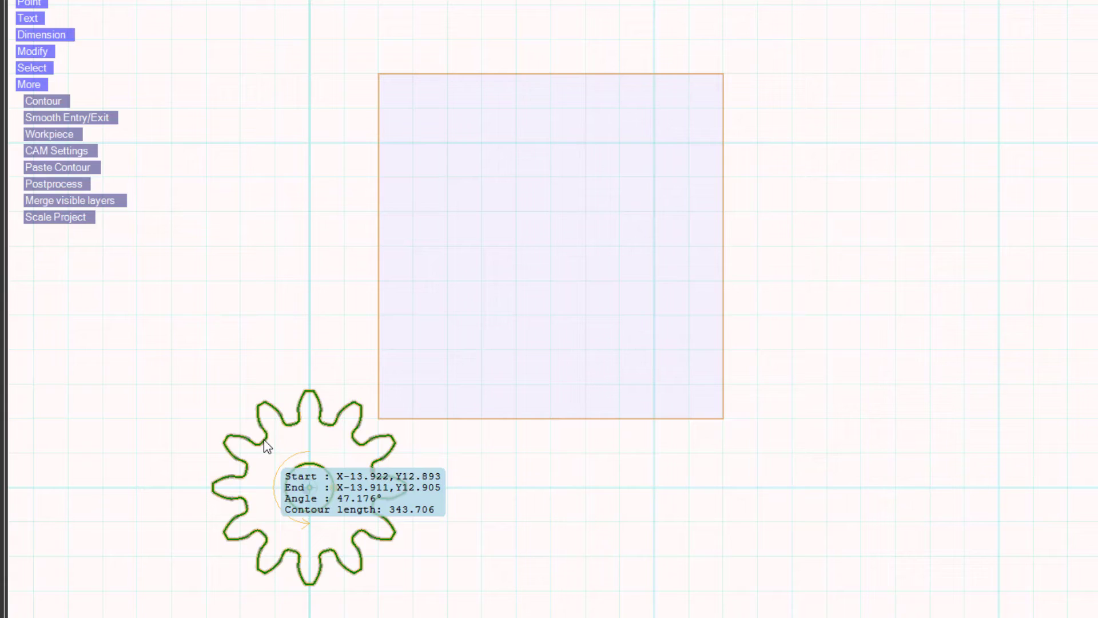
{"action": "left_click_drag", "start_coordinate": [265, 445], "coordinate": [441, 248]}
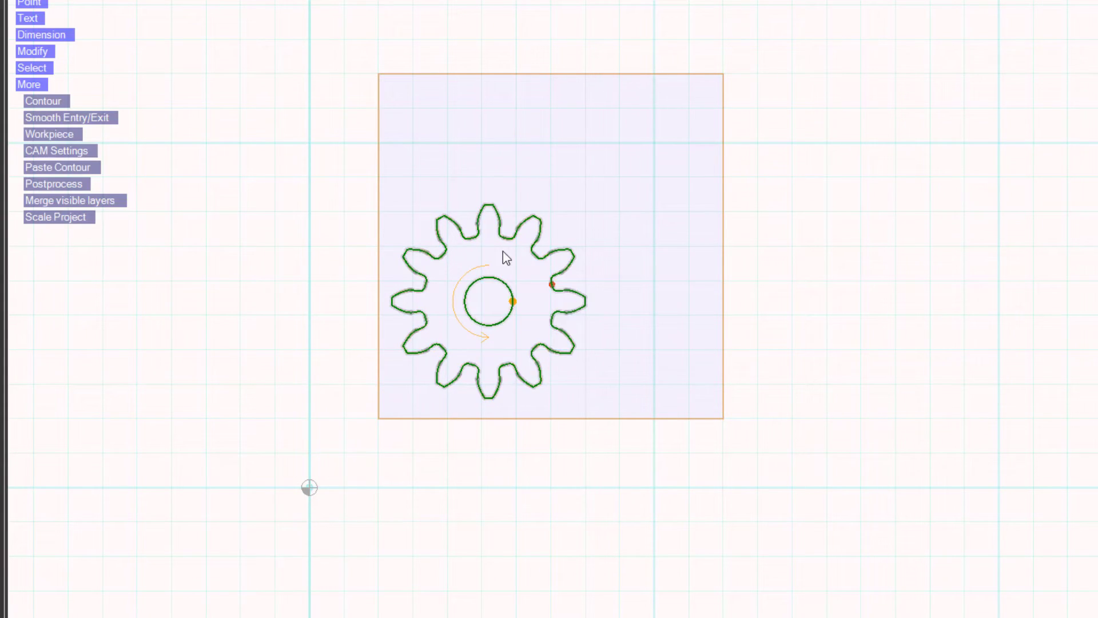
{"action": "scroll", "coordinate": [499, 321], "scroll_direction": "up", "scroll_amount": 1}
{"action": "scroll", "coordinate": [518, 143], "scroll_direction": "up", "scroll_amount": 1}
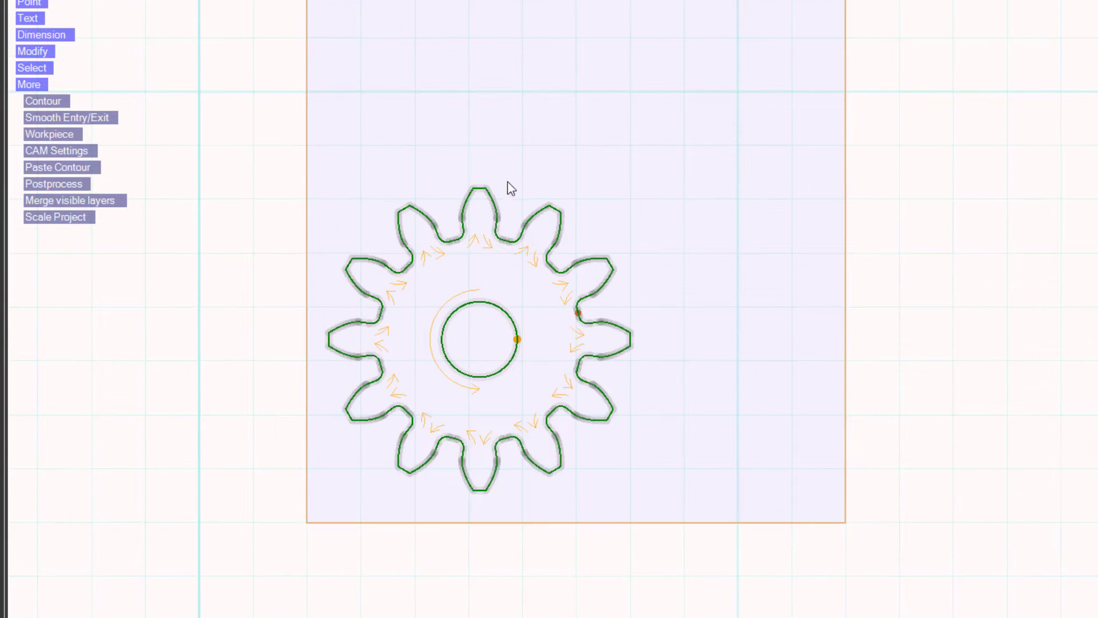
{"action": "scroll", "coordinate": [348, 225], "scroll_direction": "up", "scroll_amount": 1}
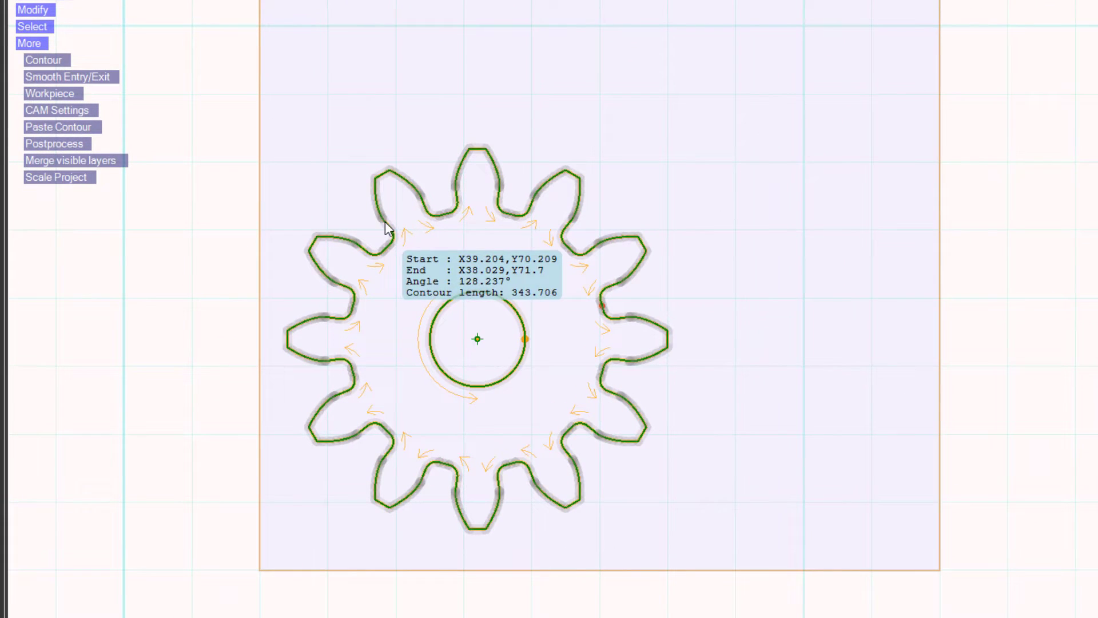
- Flip the gear contour's tool side twice so the cutter runs inside, then deselect it
{"action": "left_click", "coordinate": [385, 222]}
{"action": "left_click", "coordinate": [406, 245]}
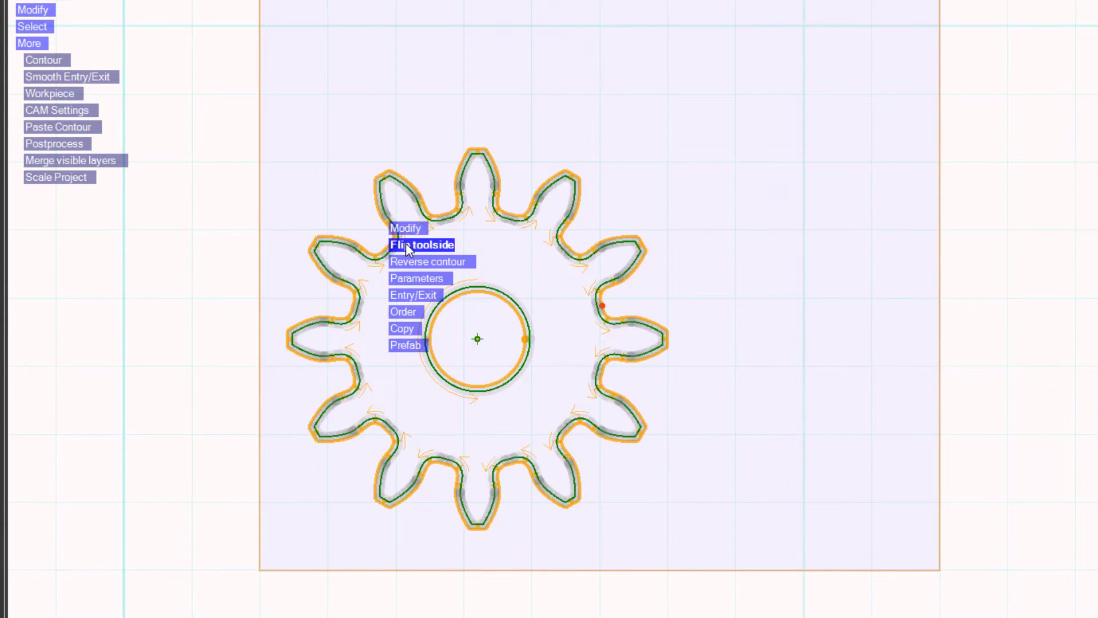
{"action": "left_click", "coordinate": [406, 245]}
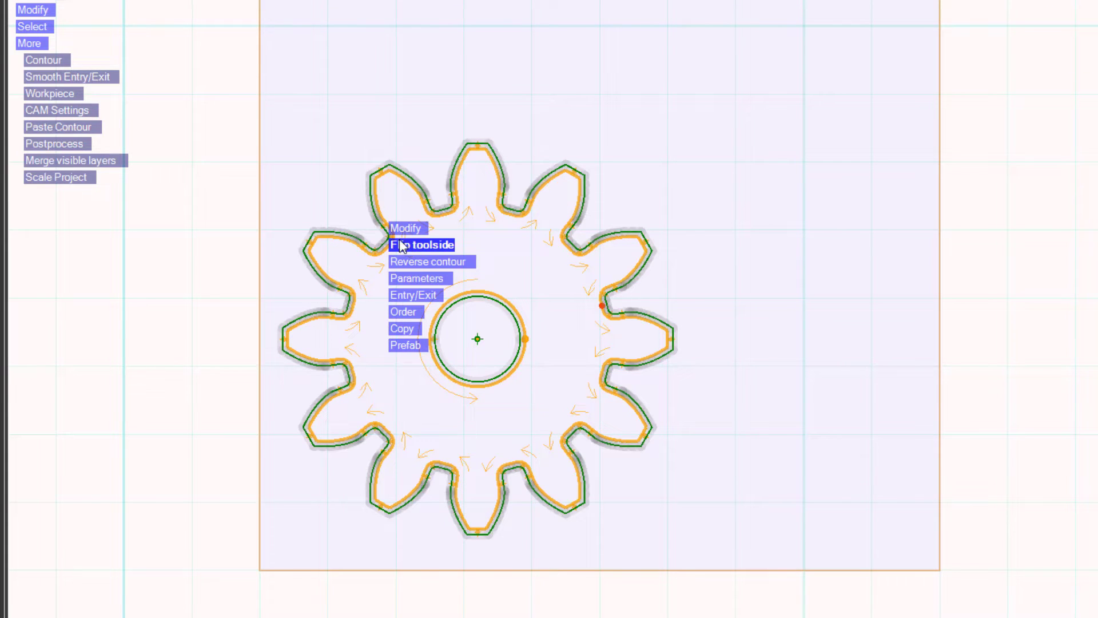
{"action": "left_click", "coordinate": [312, 207]}
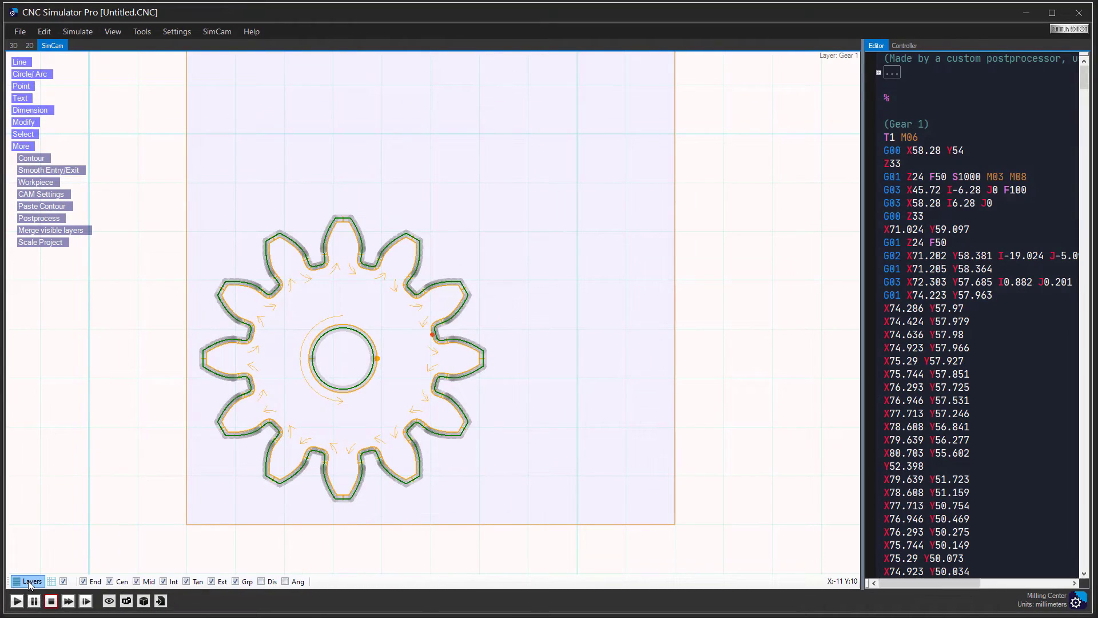
- From Layers, open the Gear 1 operation settings and its tool definition dialog
{"action": "left_click", "coordinate": [30, 581]}
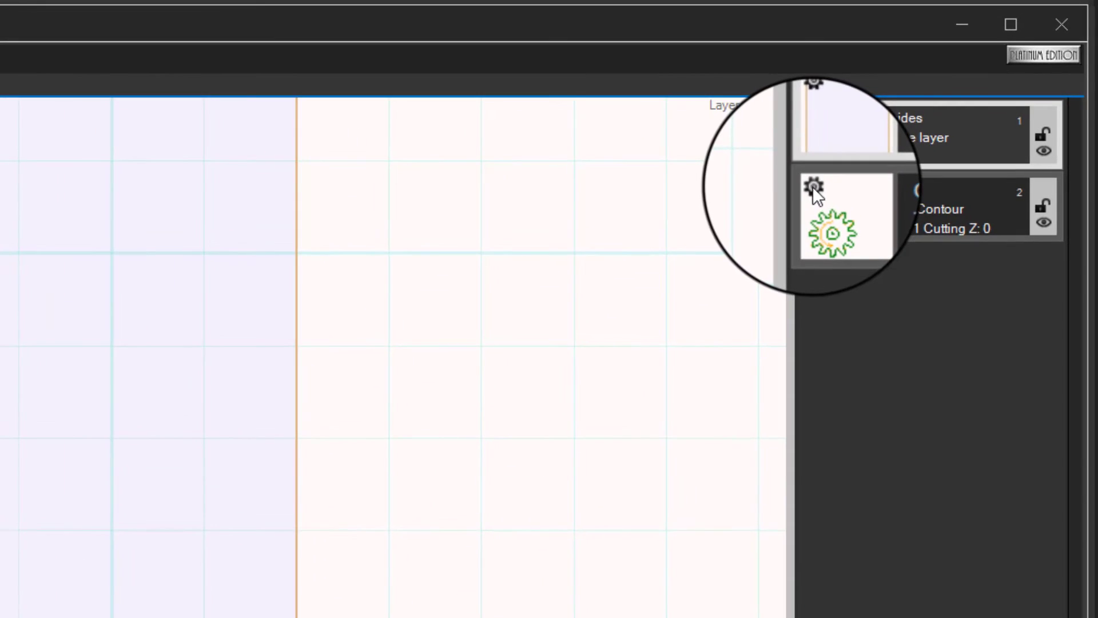
{"action": "left_click", "coordinate": [812, 187]}
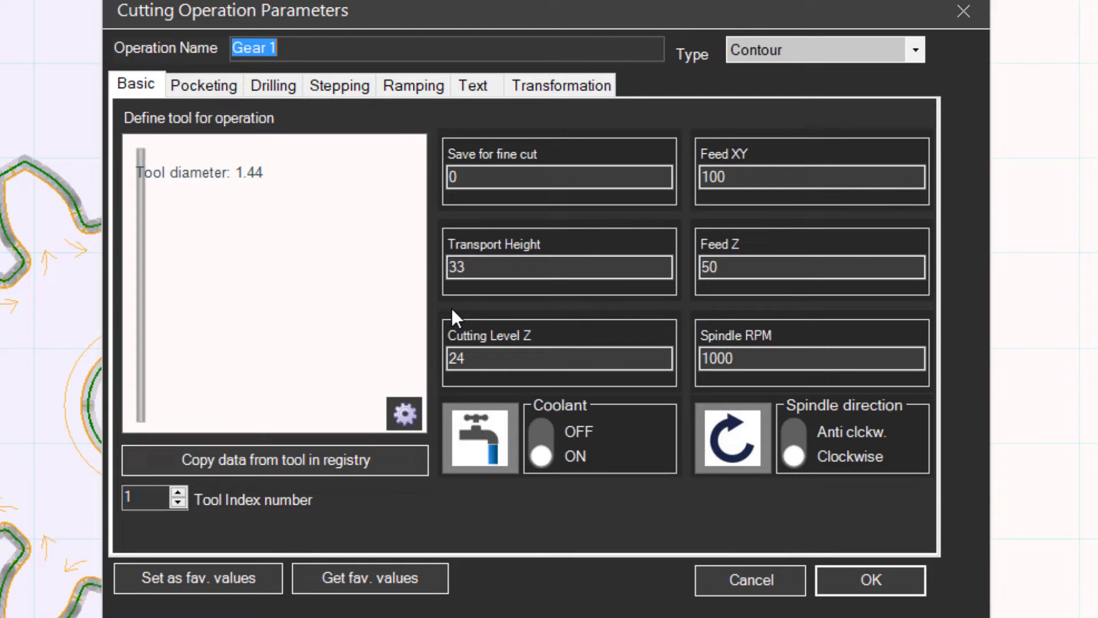
{"action": "left_click", "coordinate": [406, 413]}
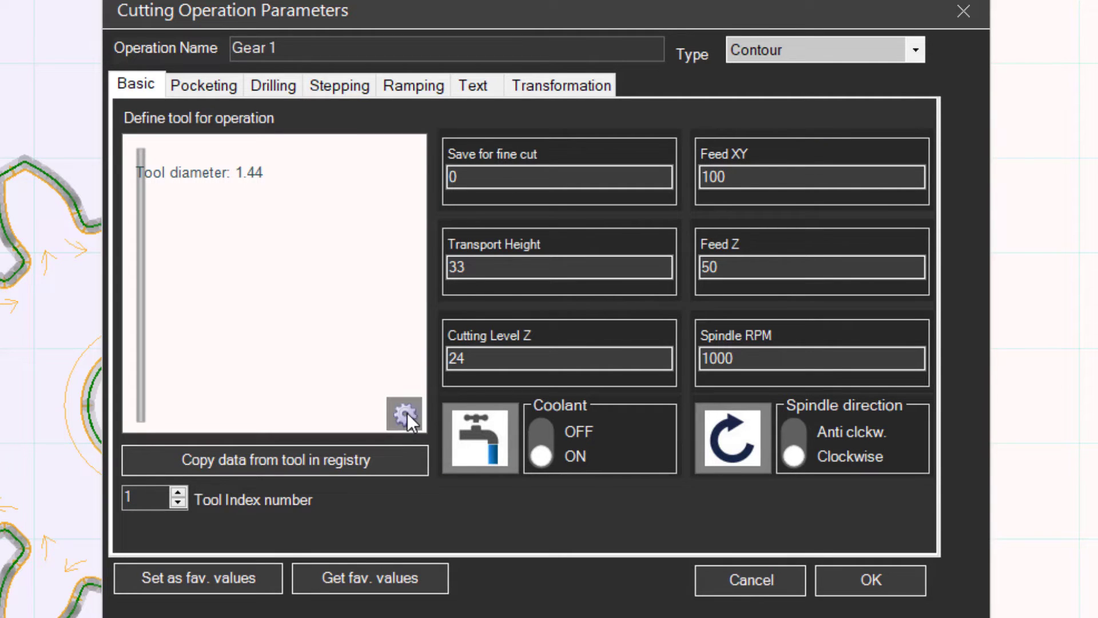
- Set shank length 20, shank diameter 4, shoulder and flute length 10, and confirm both dialogs
{"action": "type", "text": "20"}
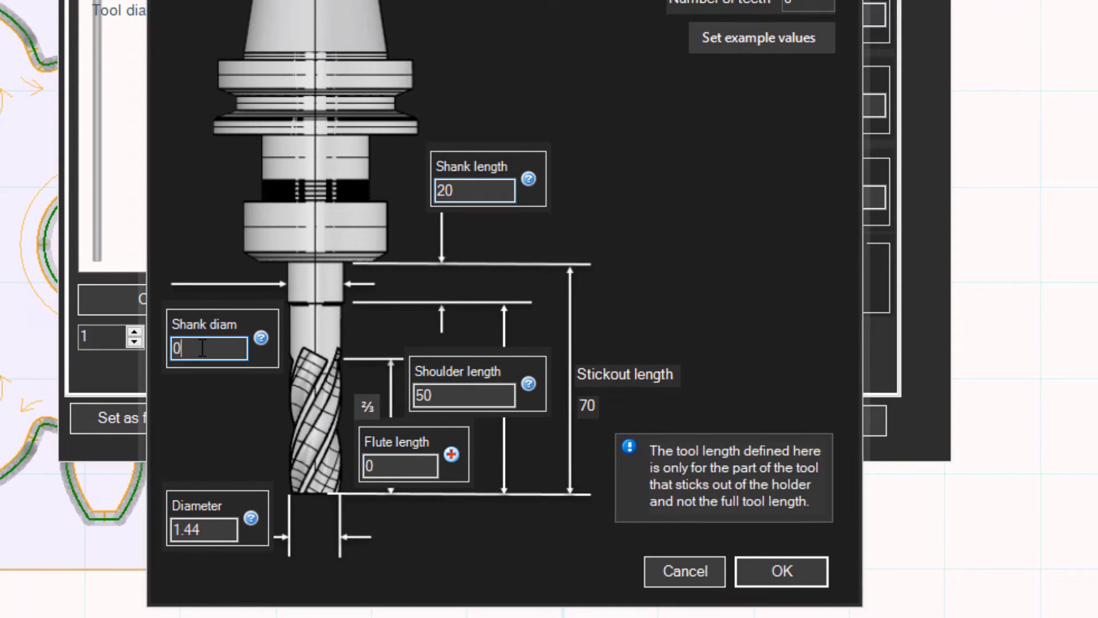
{"action": "type", "text": "4"}
{"action": "key", "text": "Tab"}
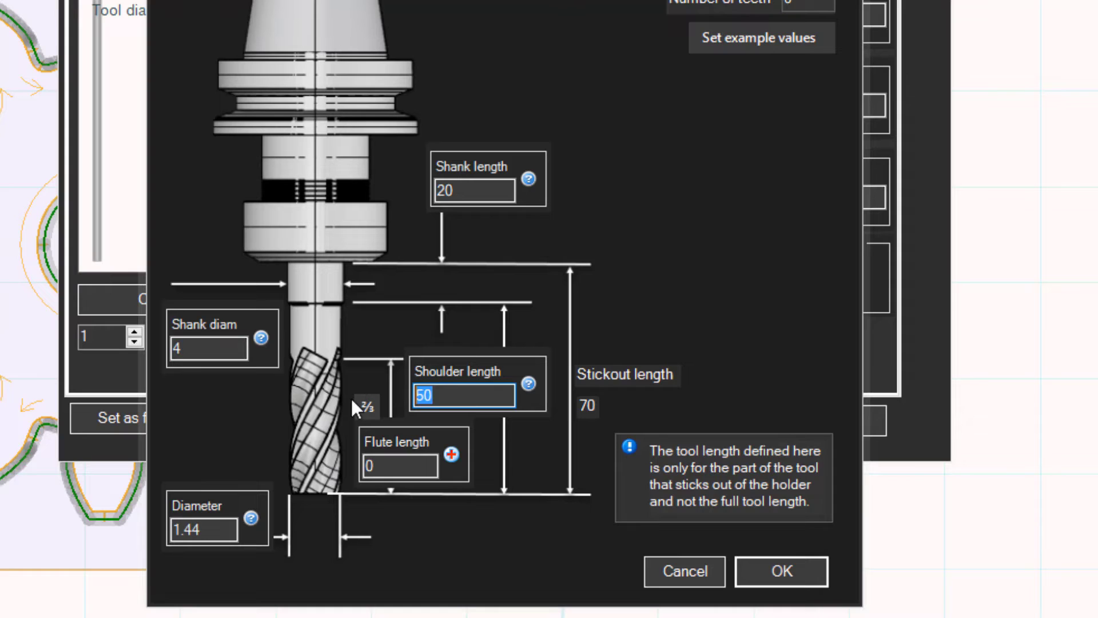
{"action": "type", "text": "10"}
{"action": "key", "text": "Tab"}
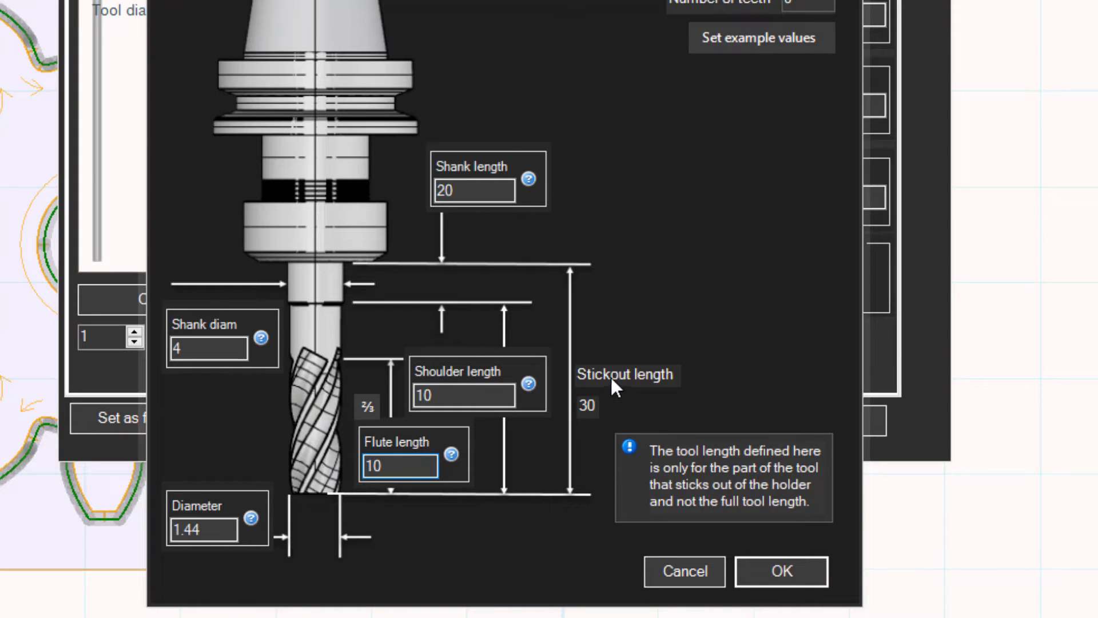
{"action": "left_click", "coordinate": [779, 578]}
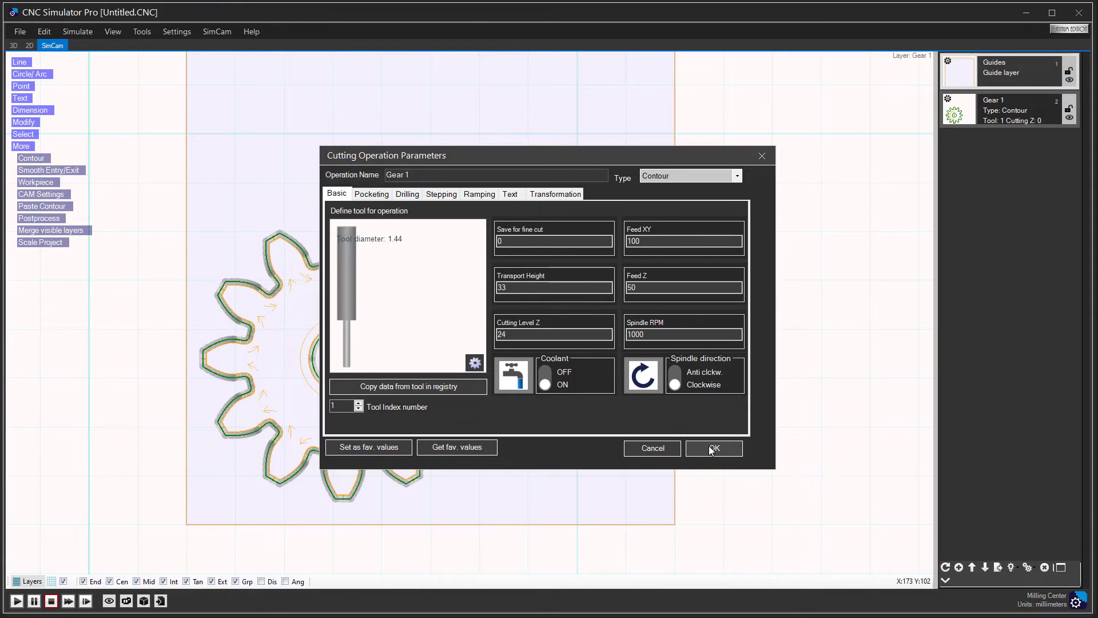
{"action": "left_click", "coordinate": [711, 449]}
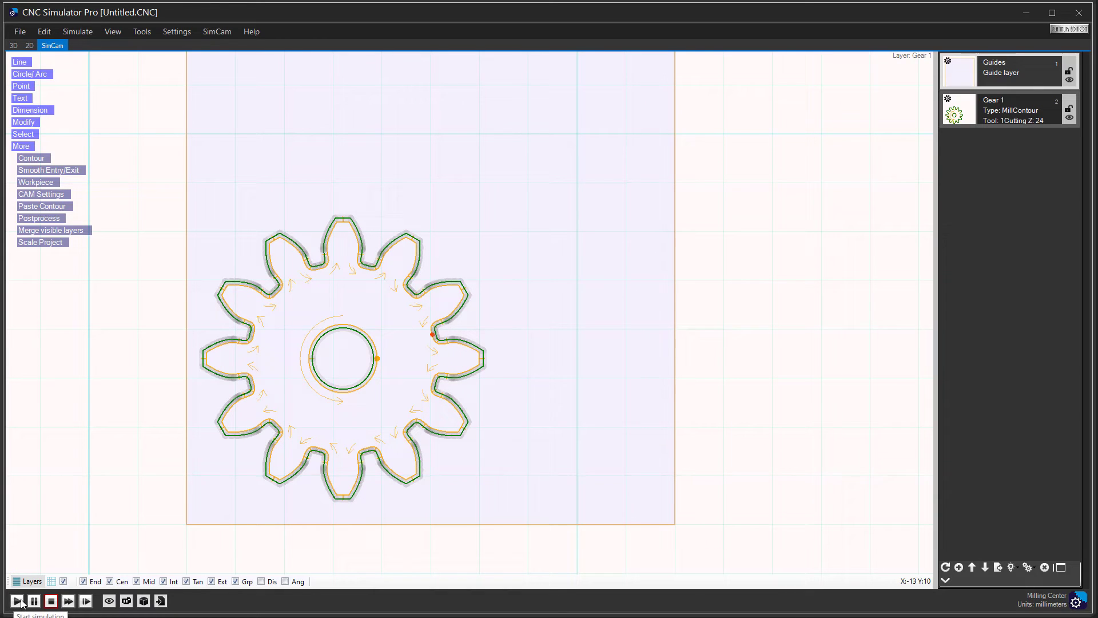
- Show the G-code editor and start the Gear 1 milling simulation
{"action": "left_click", "coordinate": [161, 601]}
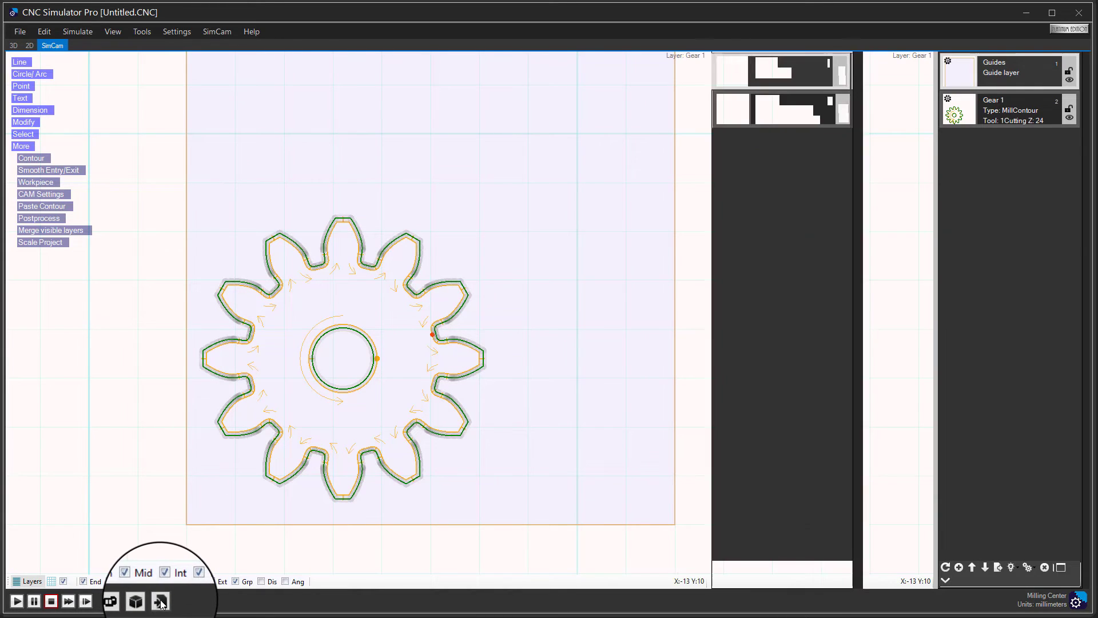
{"action": "left_click", "coordinate": [18, 601]}
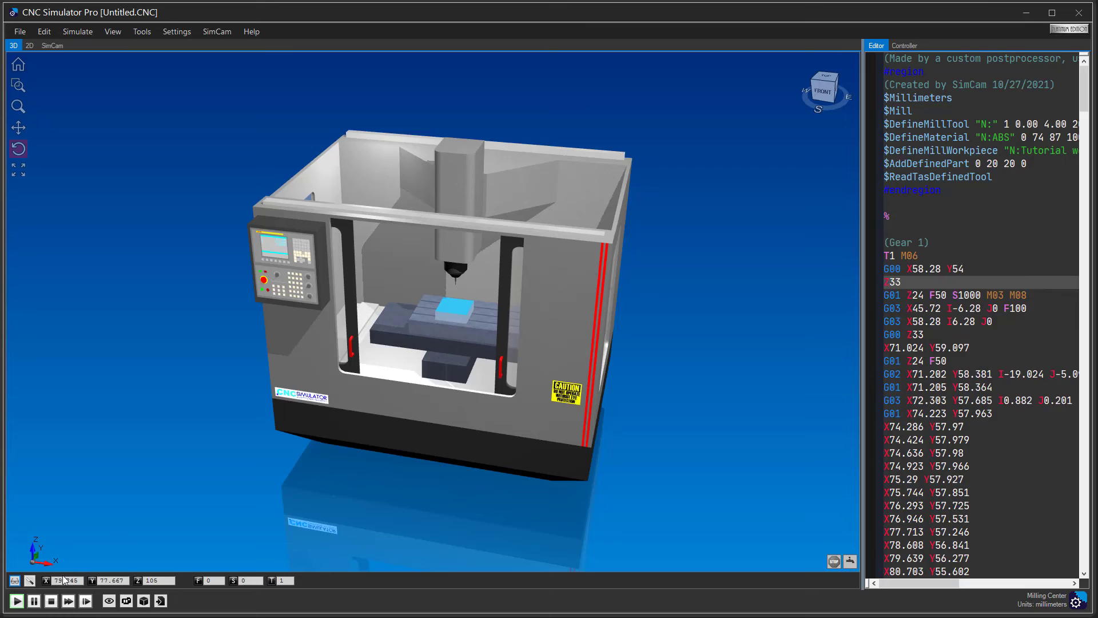
- Zoom in on the tool and orbit the 3D view to inspect the milled 12-tooth gear
{"action": "left_click", "coordinate": [108, 601]}
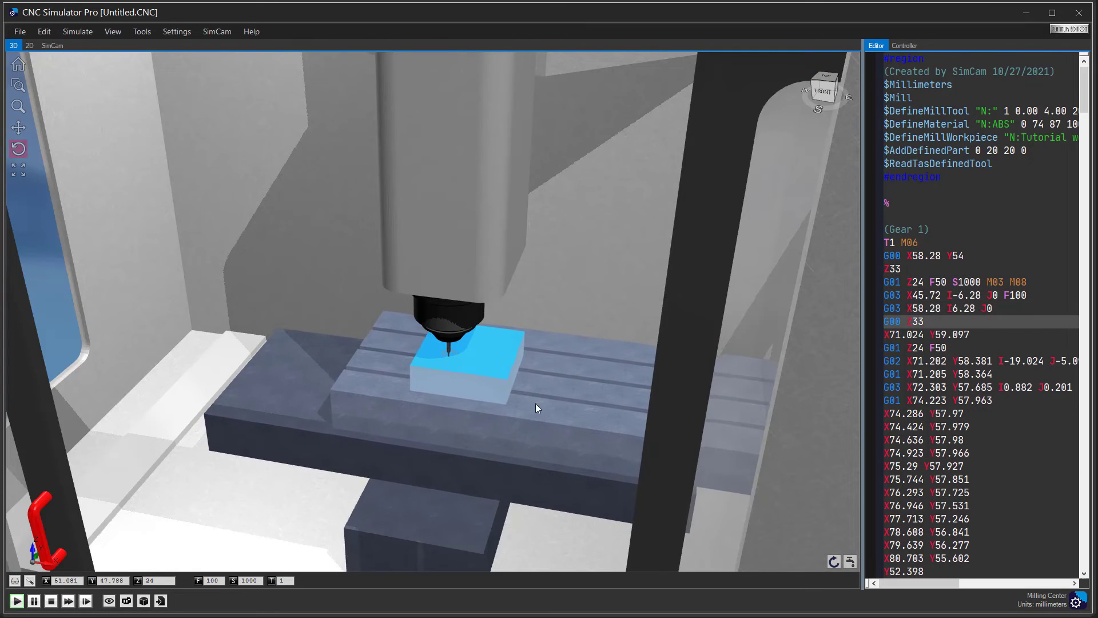
{"action": "scroll", "coordinate": [536, 401], "scroll_direction": "up", "scroll_amount": 3}
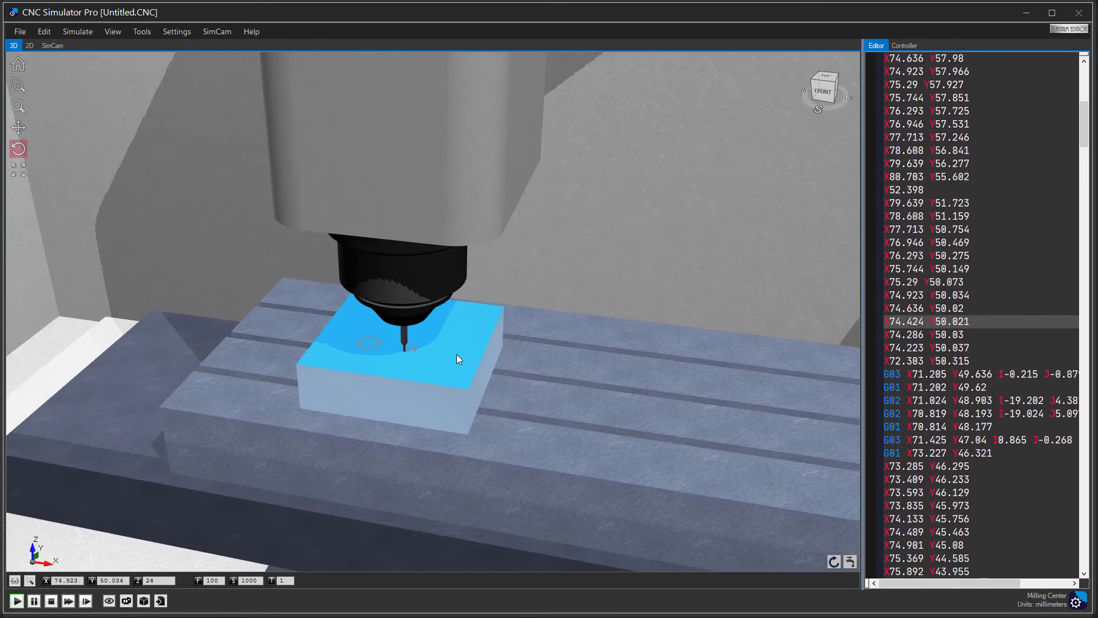
{"action": "scroll", "coordinate": [418, 315], "scroll_direction": "up", "scroll_amount": 3}
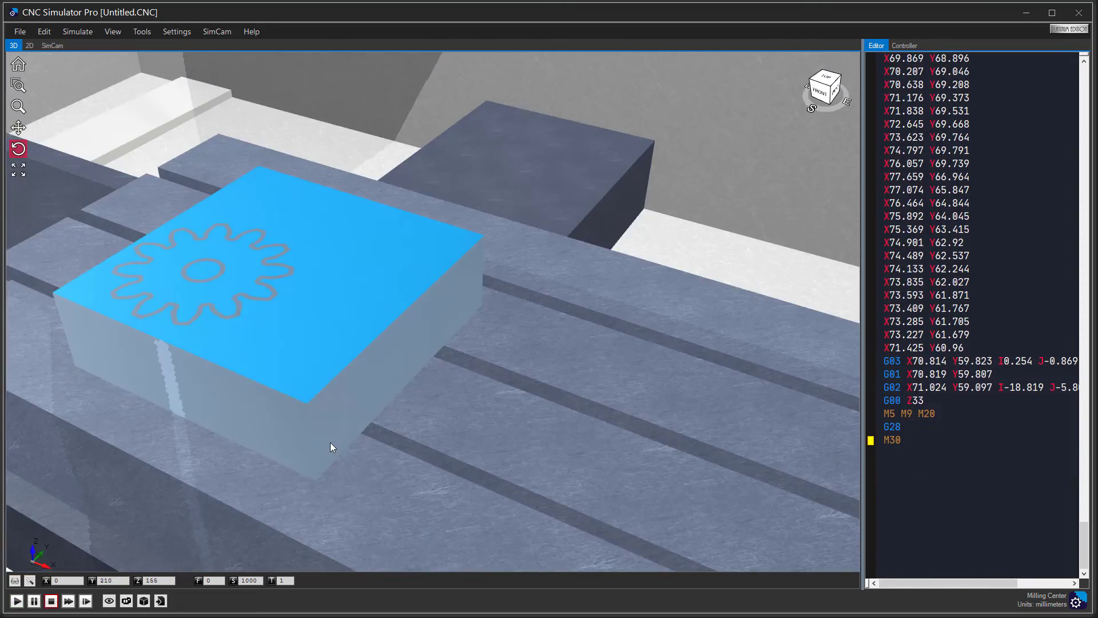
{"action": "left_click_drag", "start_coordinate": [330, 442], "coordinate": [421, 442]}
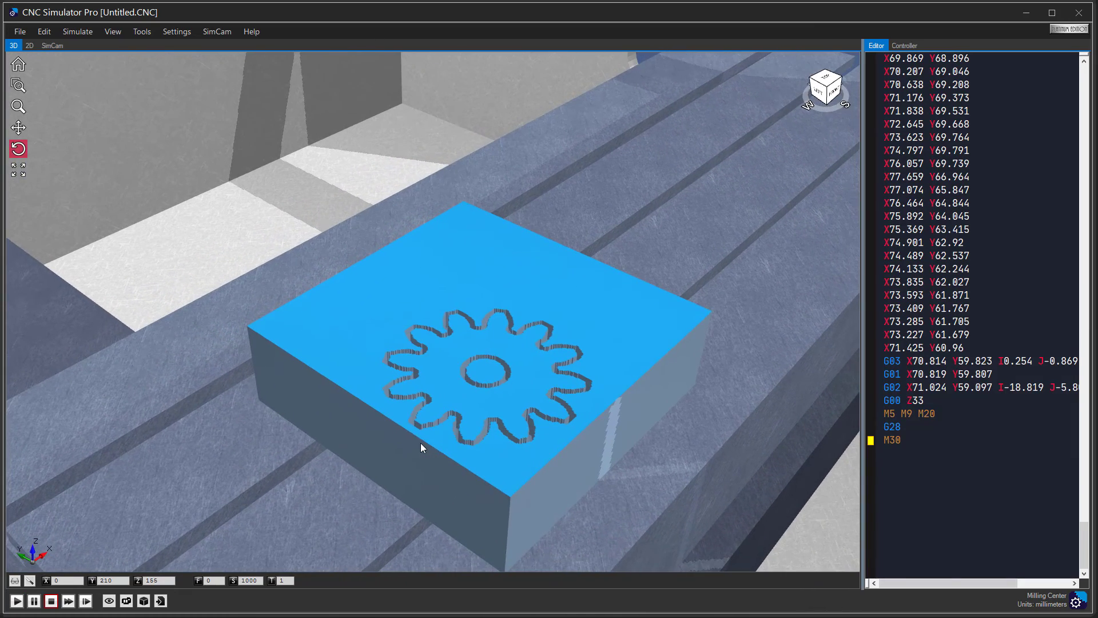